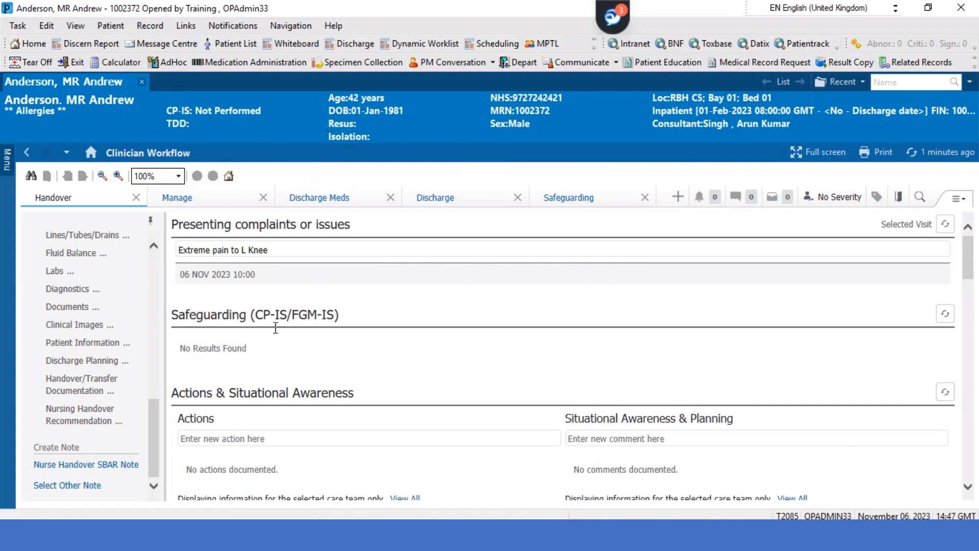
Open the Select Other Note form to start a new note for the patient
scroll(72, 315, up, 5)
scroll(72, 315, down, 5)
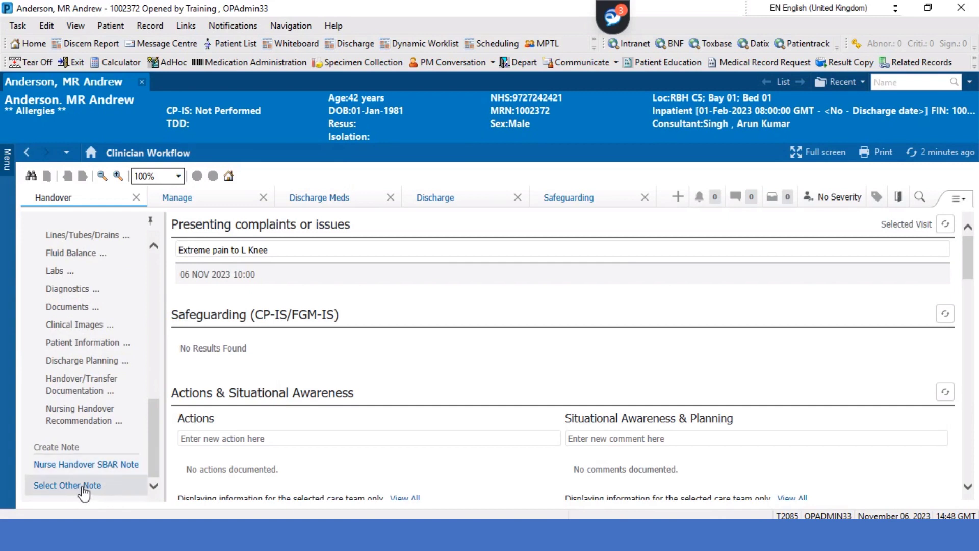
click(83, 486)
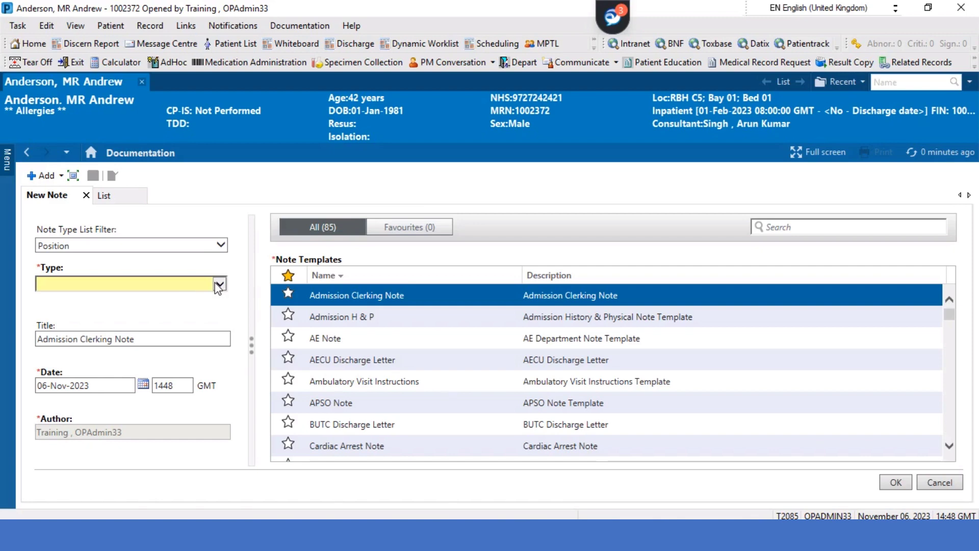
Try Cardiac Rehab Adm. Clerking as the note Type, then reset Type to blank
click(219, 284)
scroll(213, 286, down, 20)
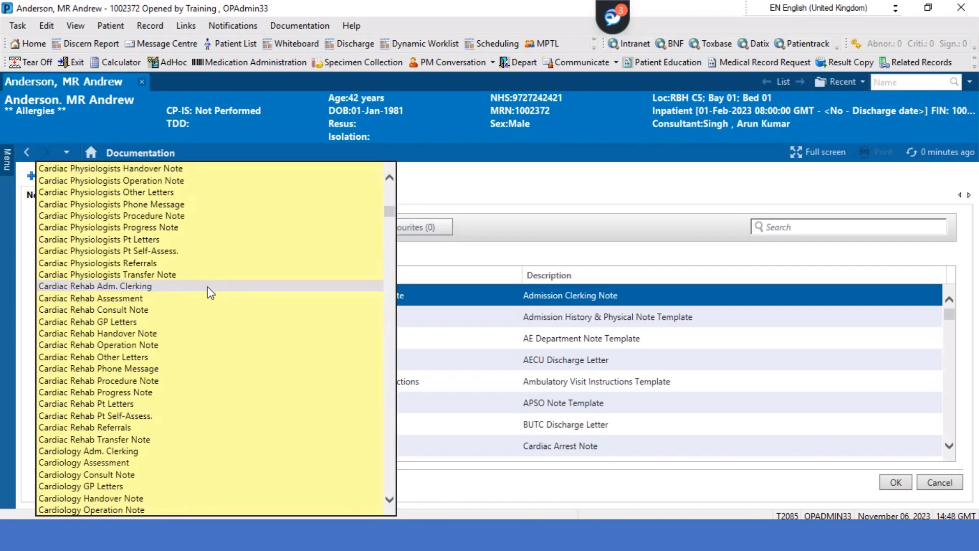
click(189, 288)
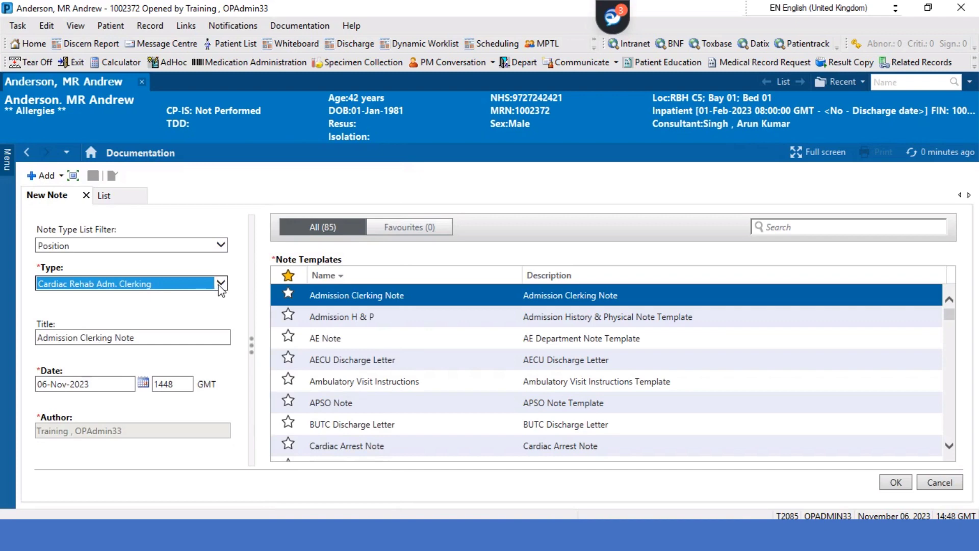
click(221, 283)
scroll(173, 255, up, 15)
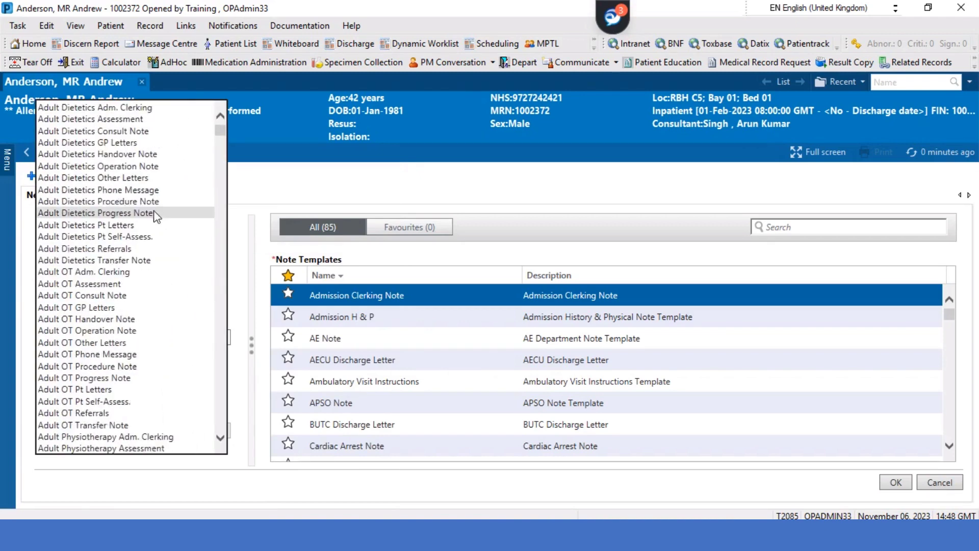
scroll(156, 216, up, 2)
click(124, 109)
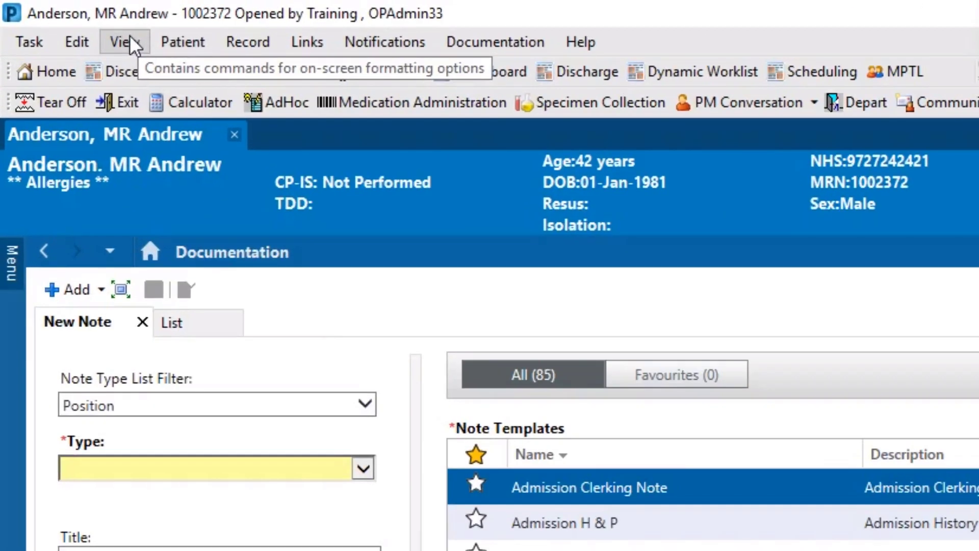
In View > Customise Note Types, set Default Note Type to Cardiology Consult Note
click(130, 36)
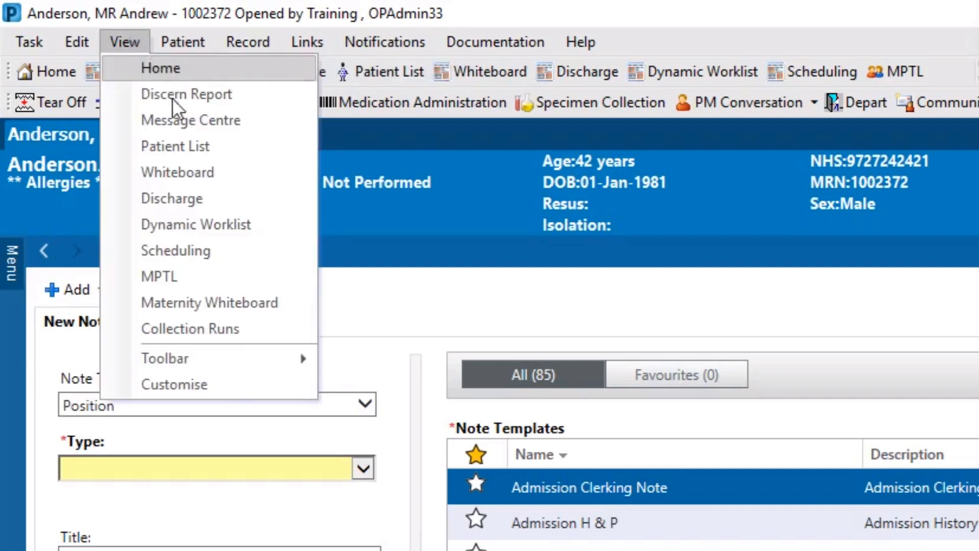
click(216, 383)
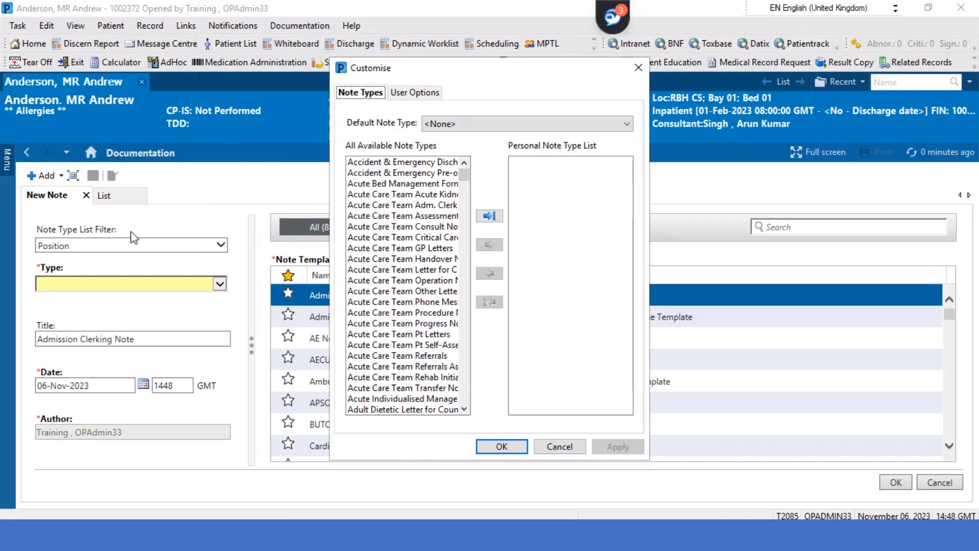
click(474, 124)
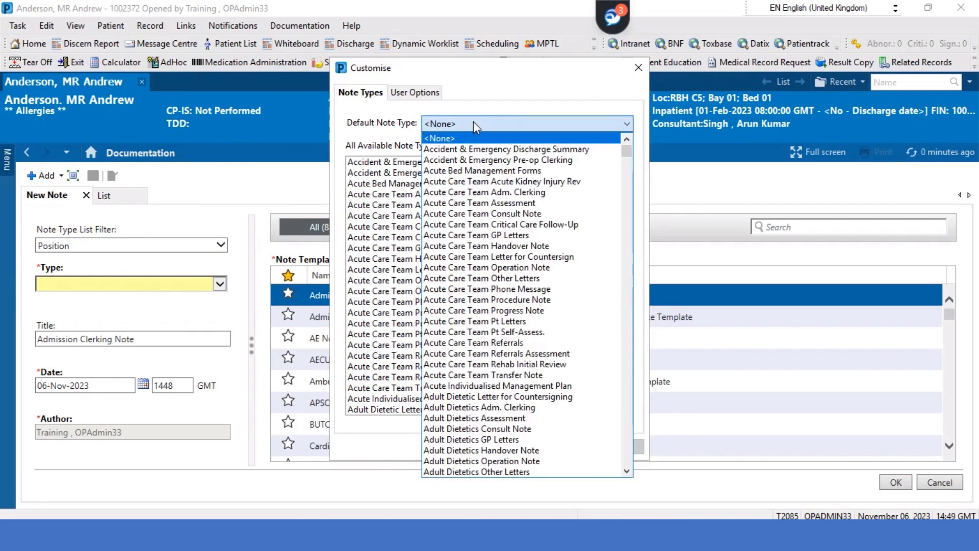
scroll(537, 334, down, 5)
scroll(536, 334, down, 20)
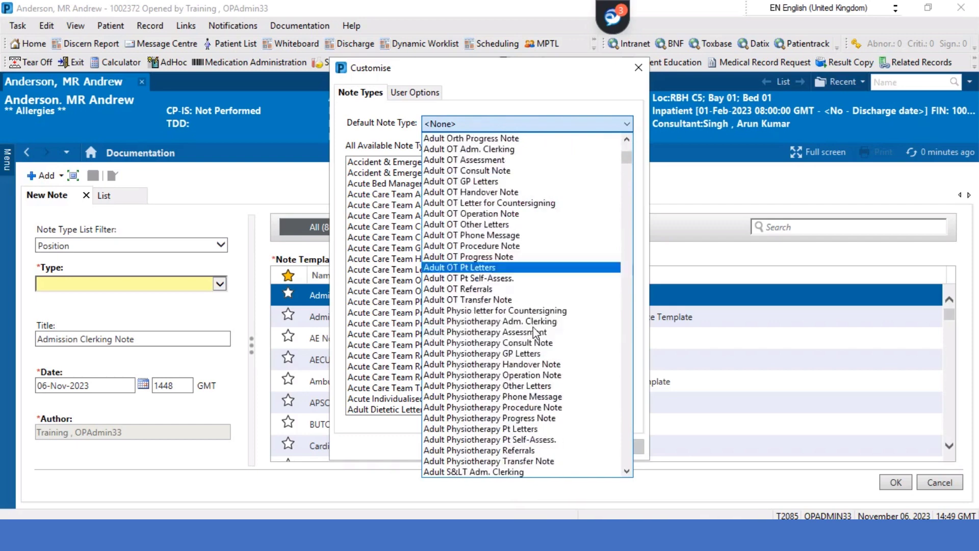
scroll(535, 332, down, 19)
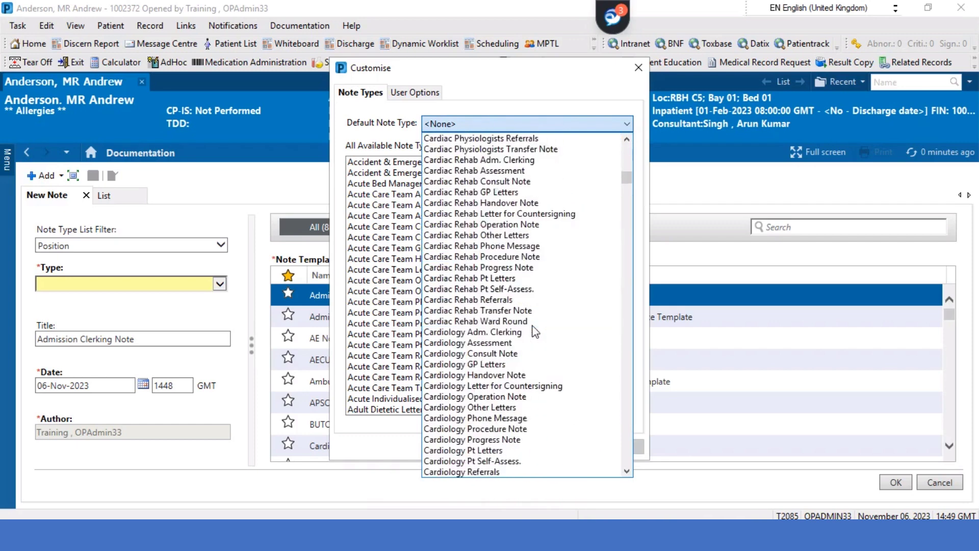
scroll(535, 333, up, 8)
scroll(534, 332, up, 1)
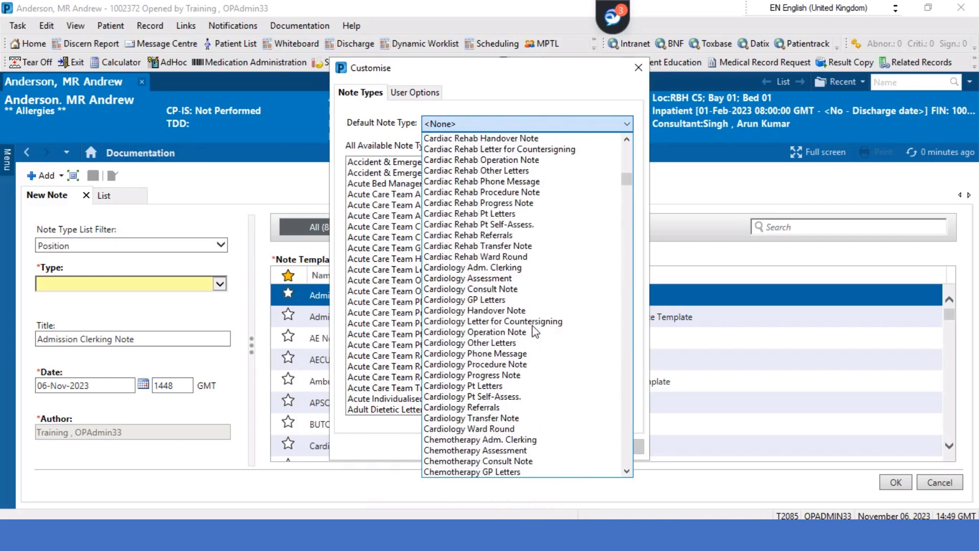
click(532, 289)
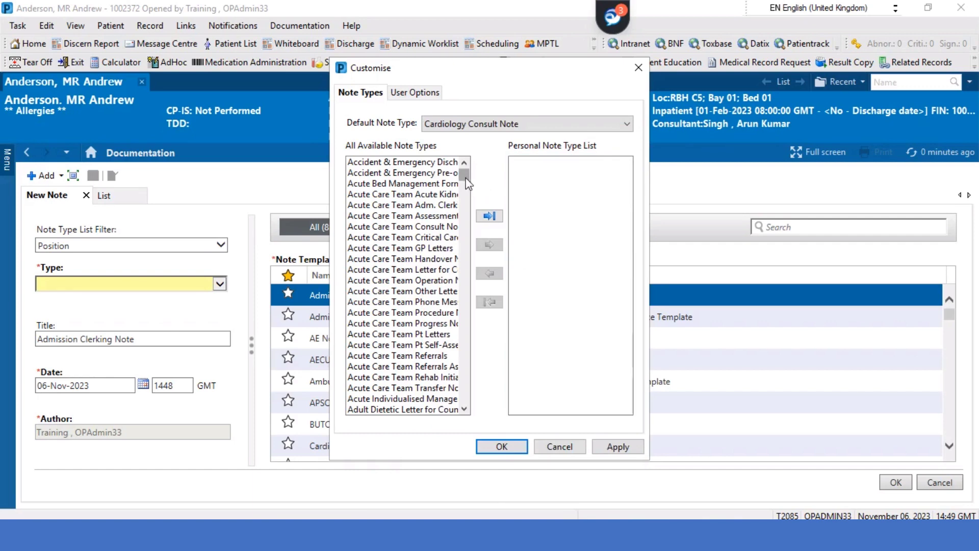
Add Cardiology GP Letters, Progress Note and Phone Message to the Personal Note Type List, then click OK
drag(464, 176, 465, 232)
scroll(445, 236, up, 10)
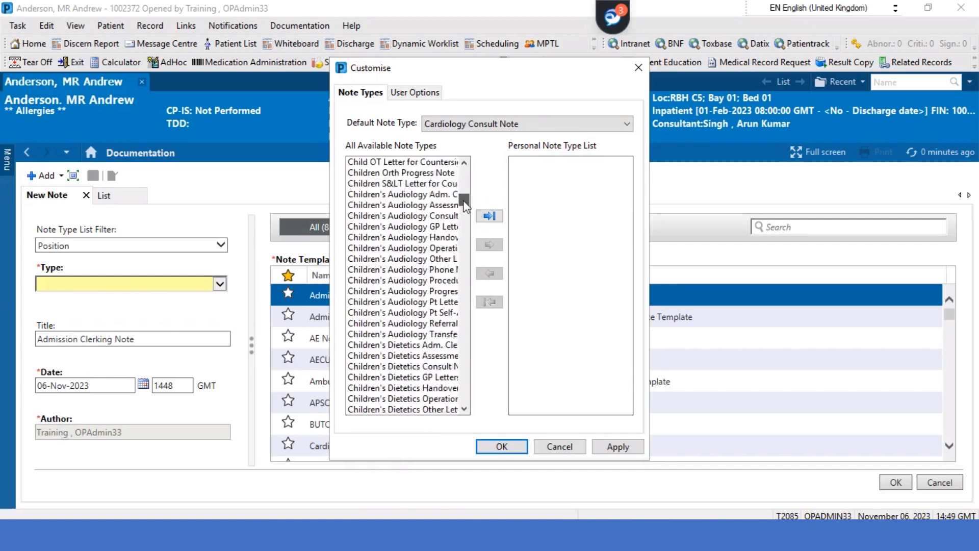
scroll(433, 265, down, 3)
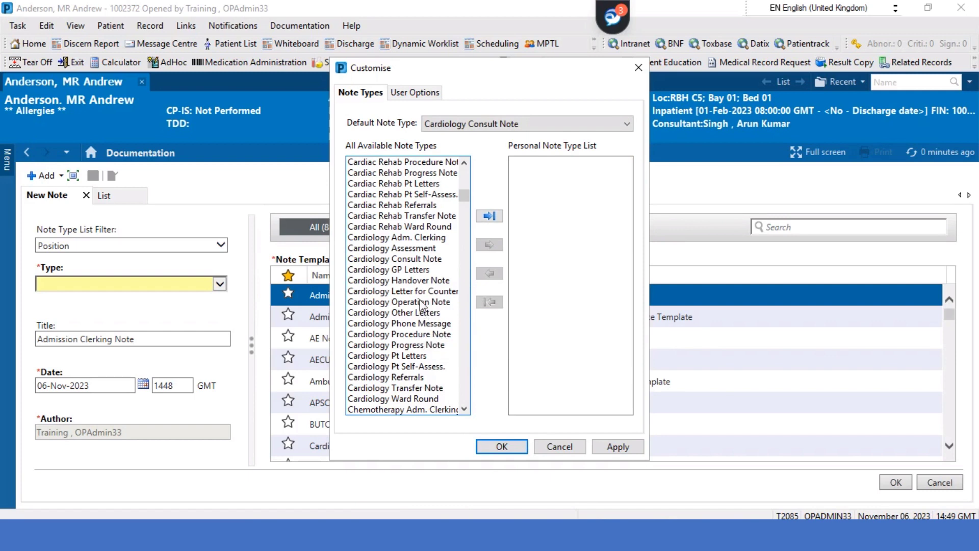
click(422, 272)
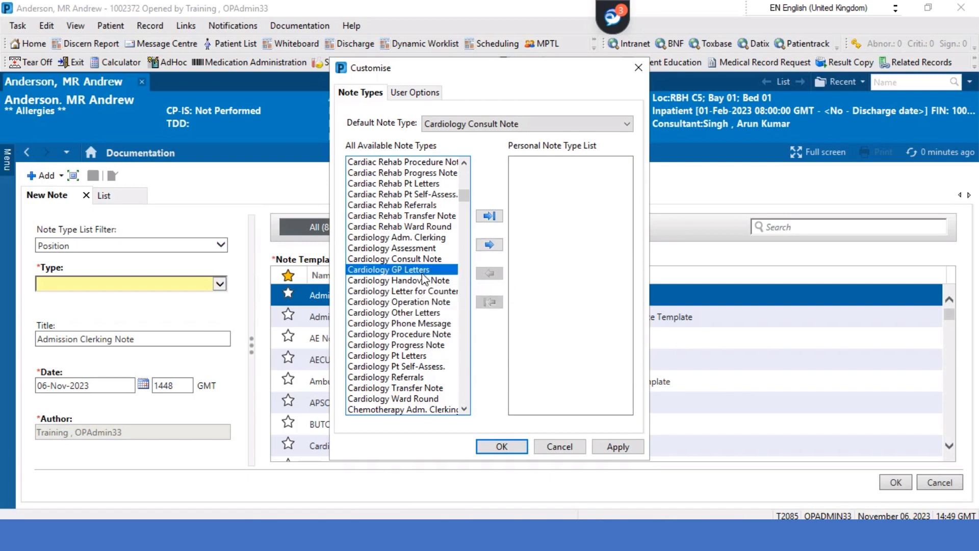
click(489, 246)
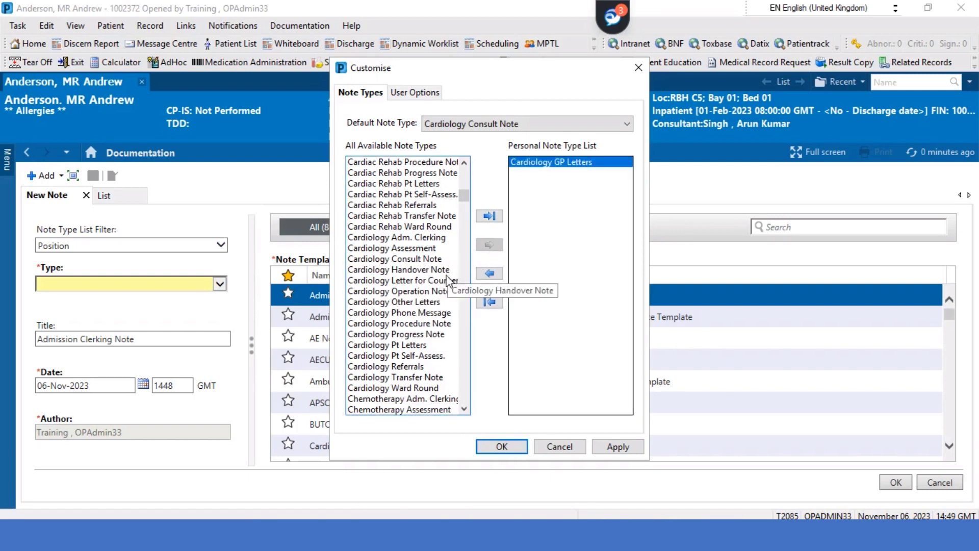
click(434, 334)
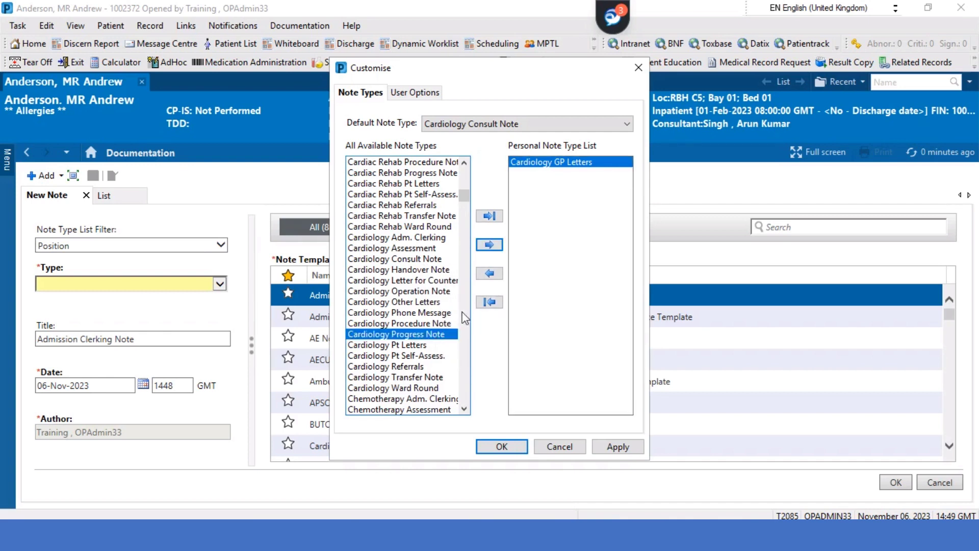
click(488, 245)
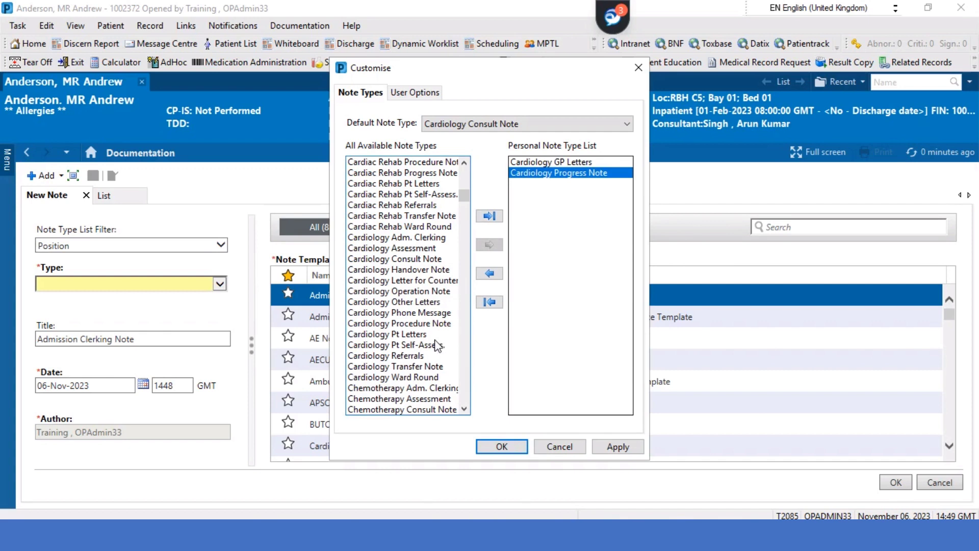
click(430, 313)
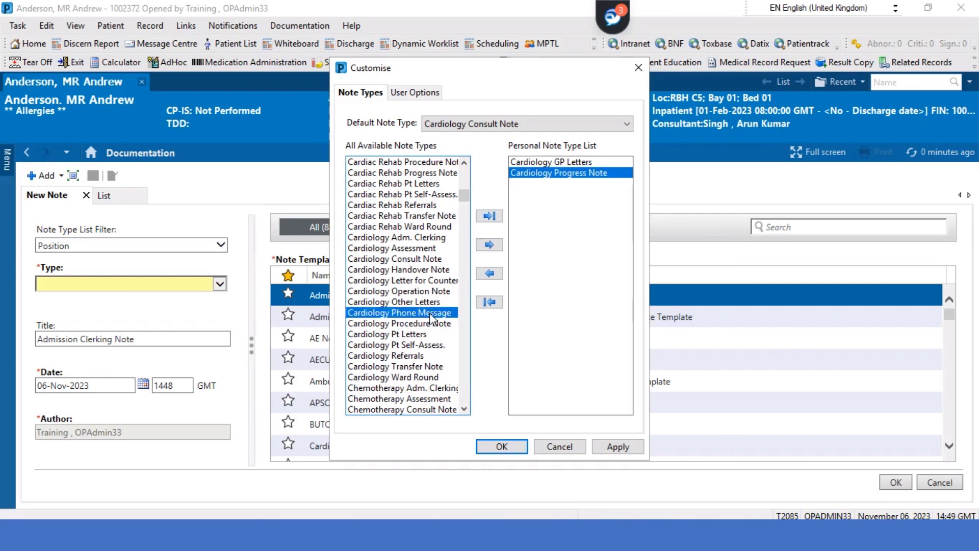
click(488, 245)
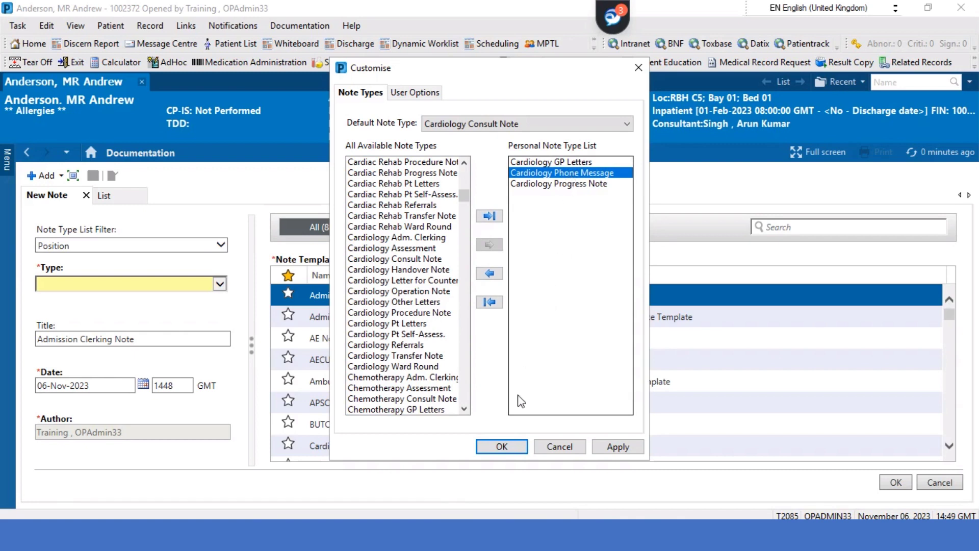
click(515, 447)
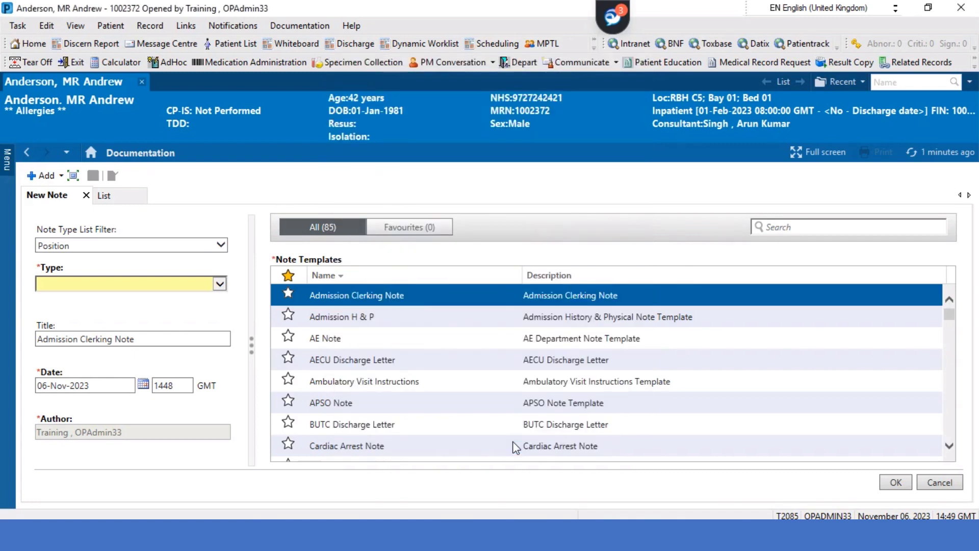
Close the chart and search for the patient by their surname and forename
click(960, 7)
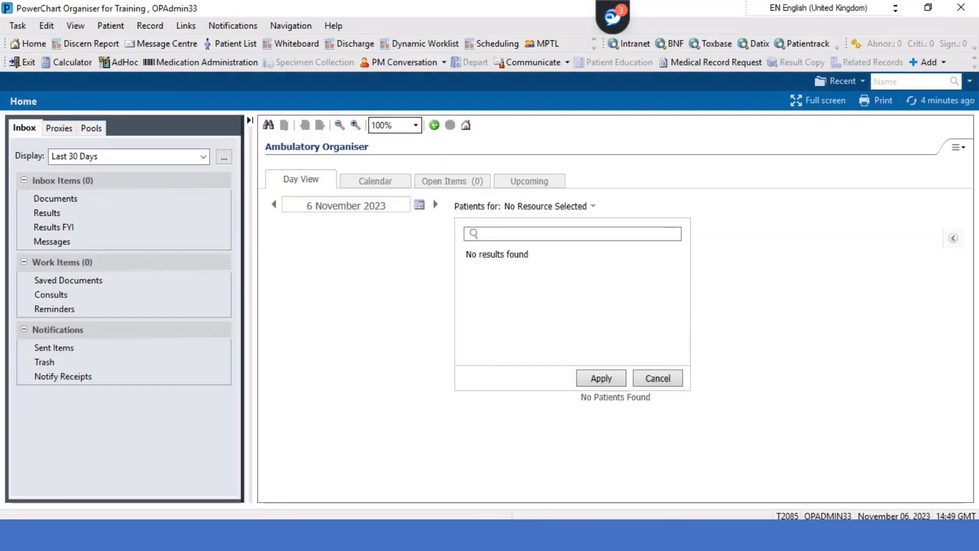
click(954, 82)
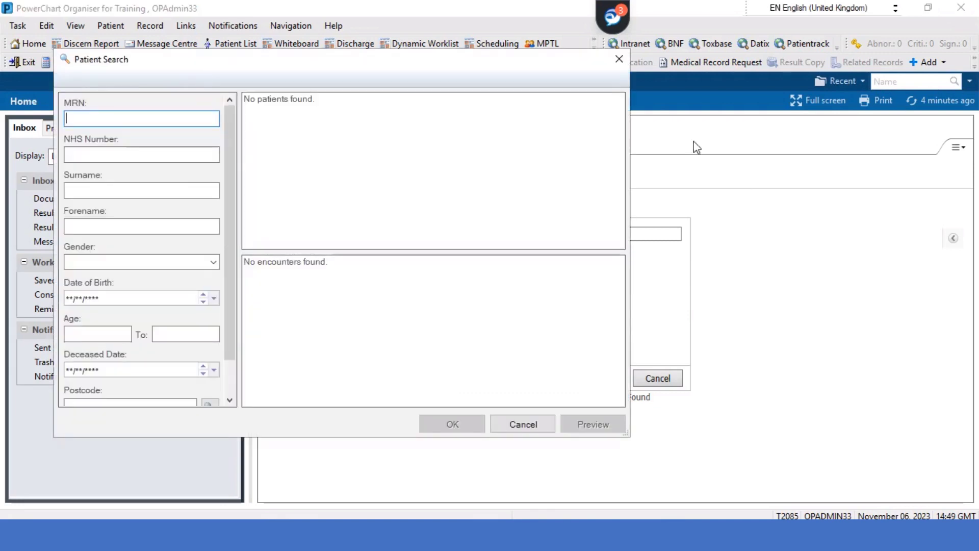
click(163, 192)
key(Tab)
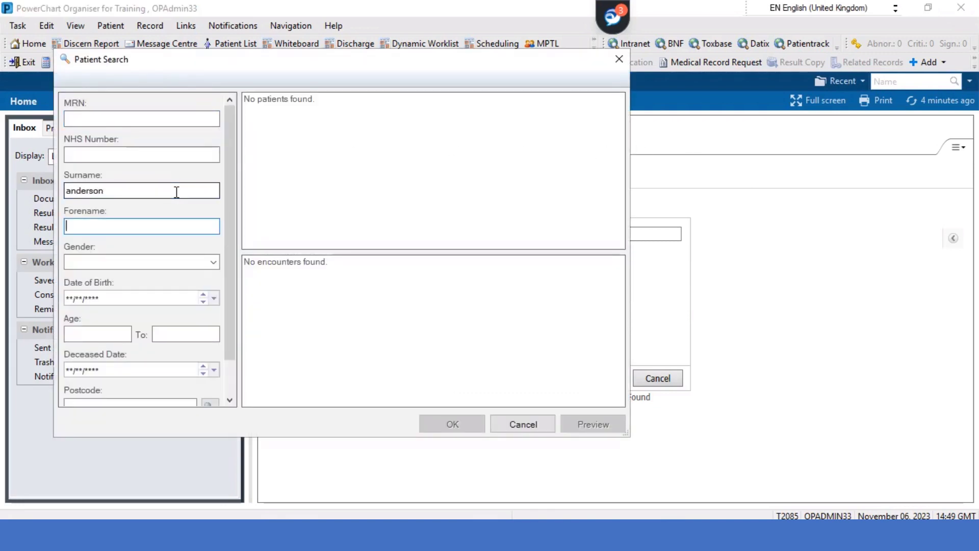
key(Return)
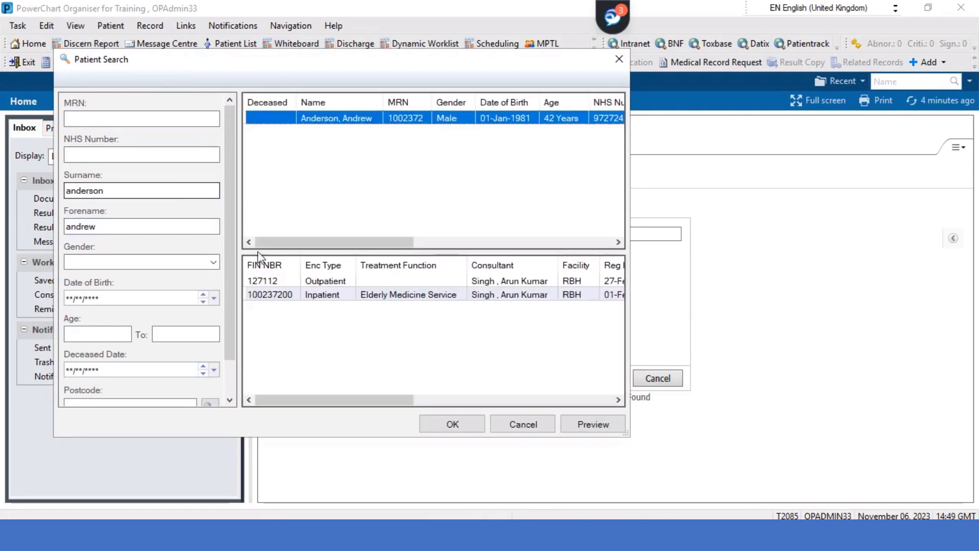
Open the patient's Inpatient encounter and dismiss the PDS synchronisation error
click(357, 296)
double_click(357, 295)
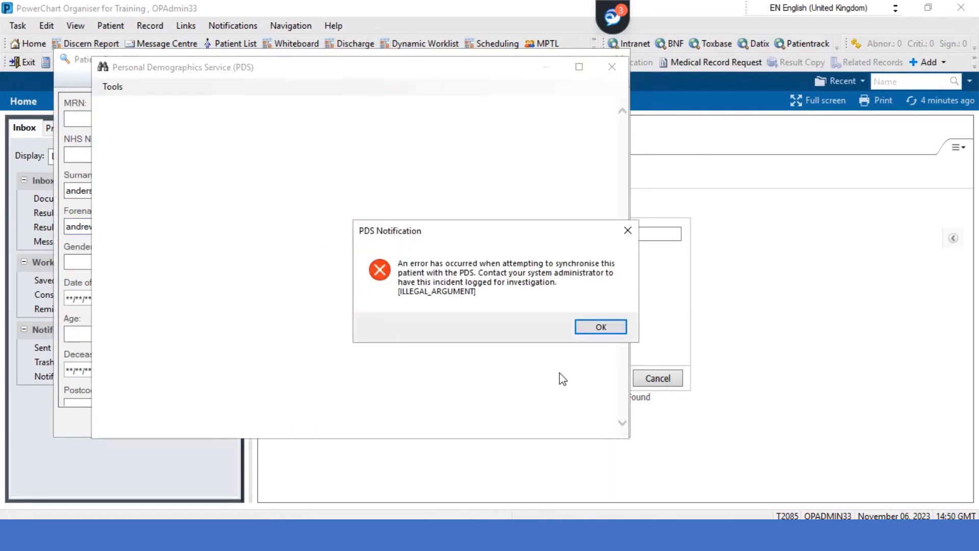
click(578, 325)
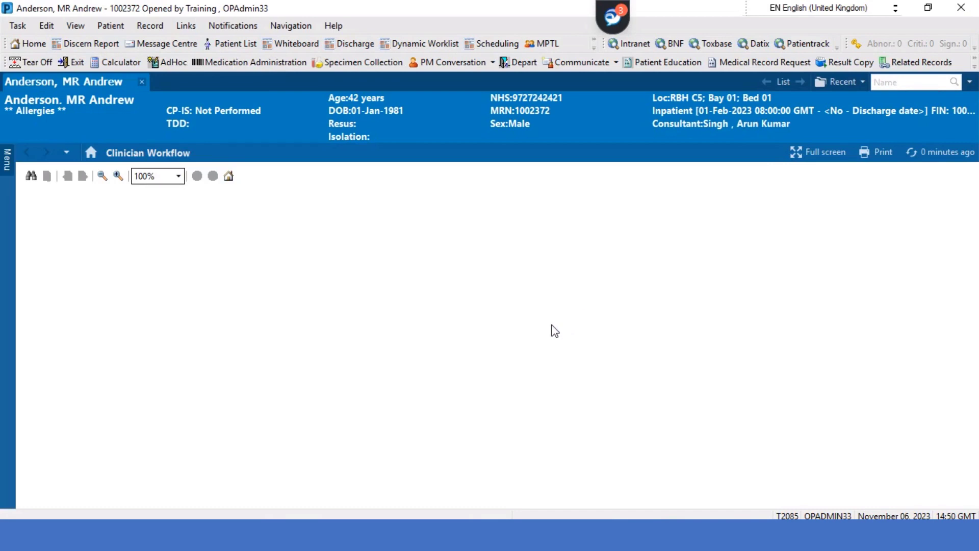
scroll(99, 339, down, 5)
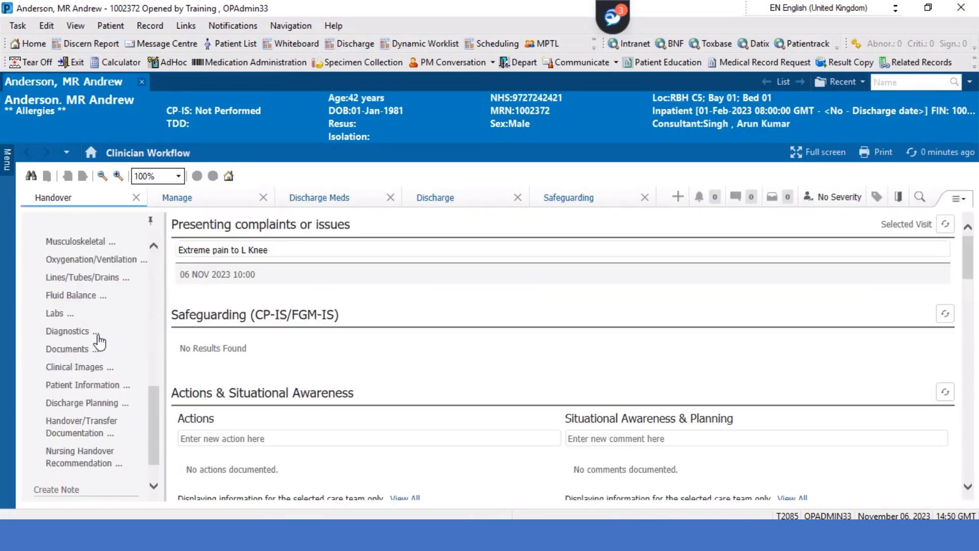
scroll(100, 340, down, 2)
Start a new note, set the Note Type List Filter to Personal, and review the cardiology types offered
click(96, 484)
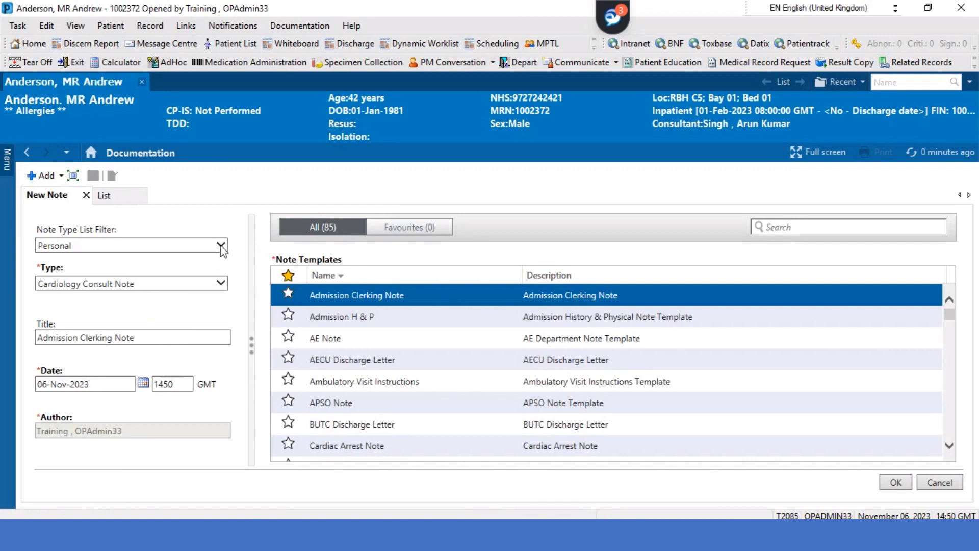
click(222, 246)
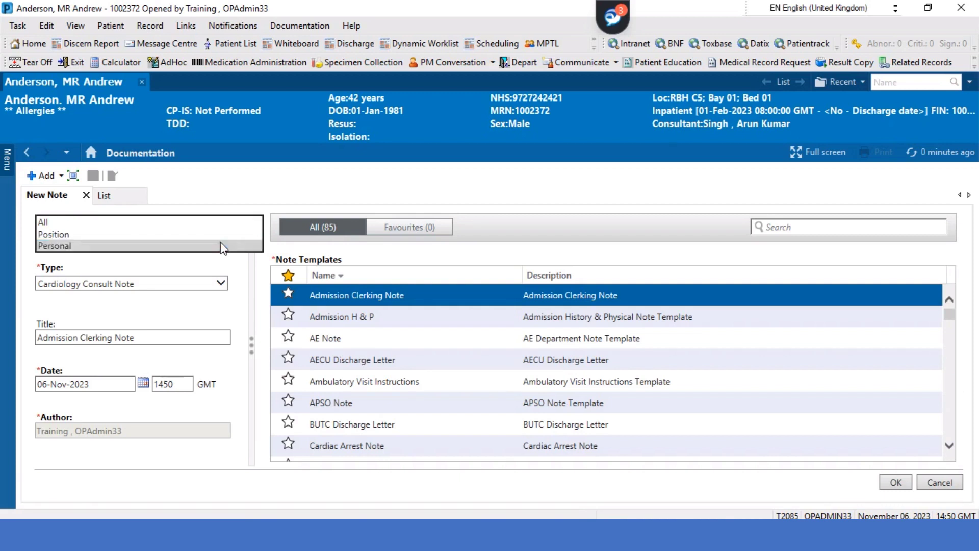
click(221, 246)
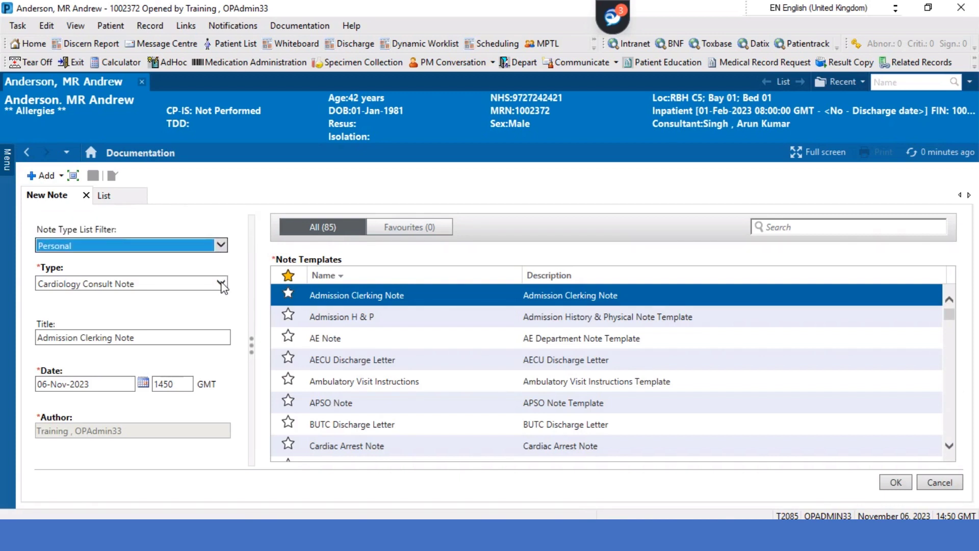
click(221, 283)
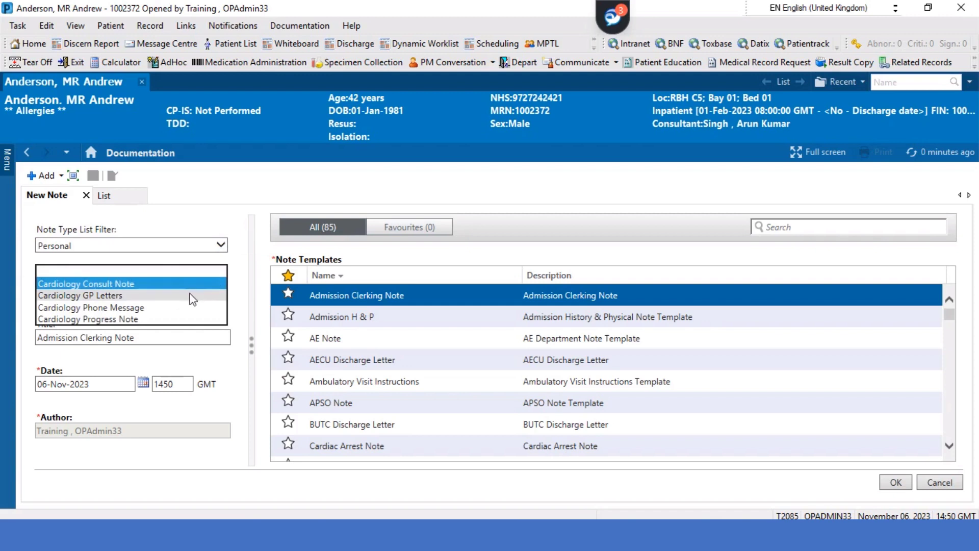